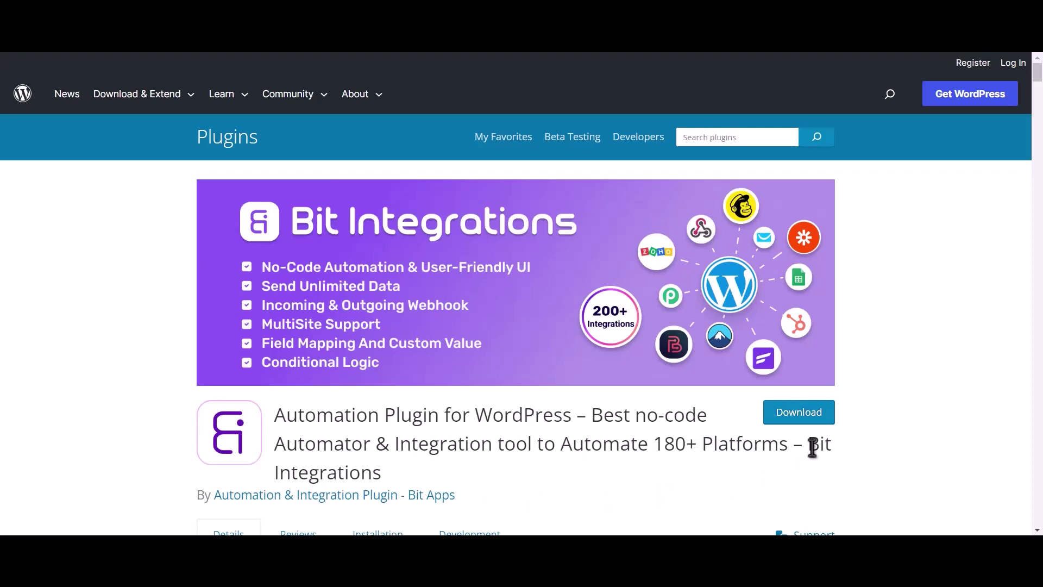
Highlight the Bit Integrations plugin title on the WordPress.org Plugins listing.
left_click_drag(808, 445, 815, 462)
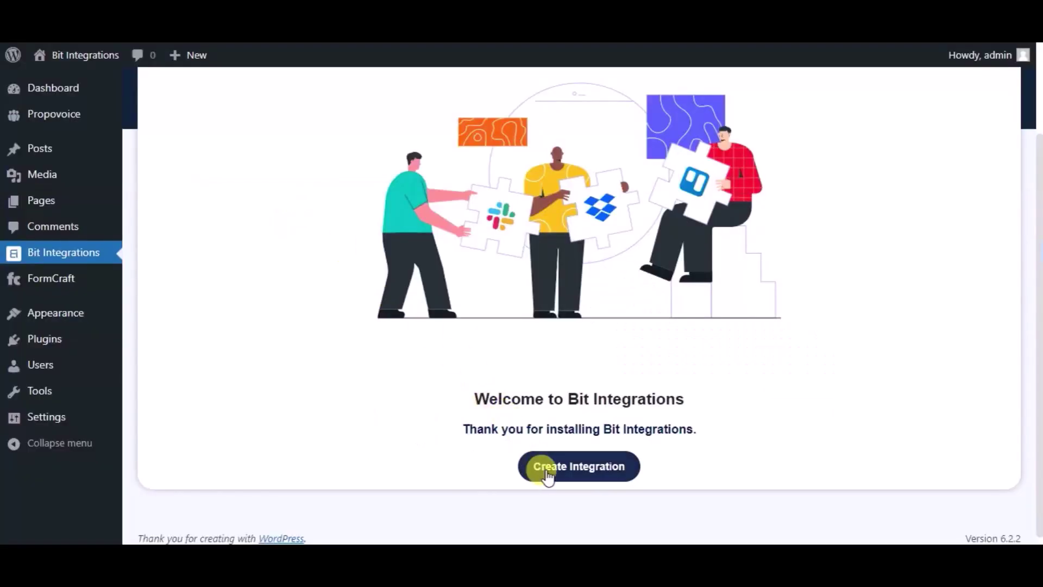
Create a new integration with FormCraft3 as trigger and the 'Bit Integrations' form selected.
left_click(546, 470)
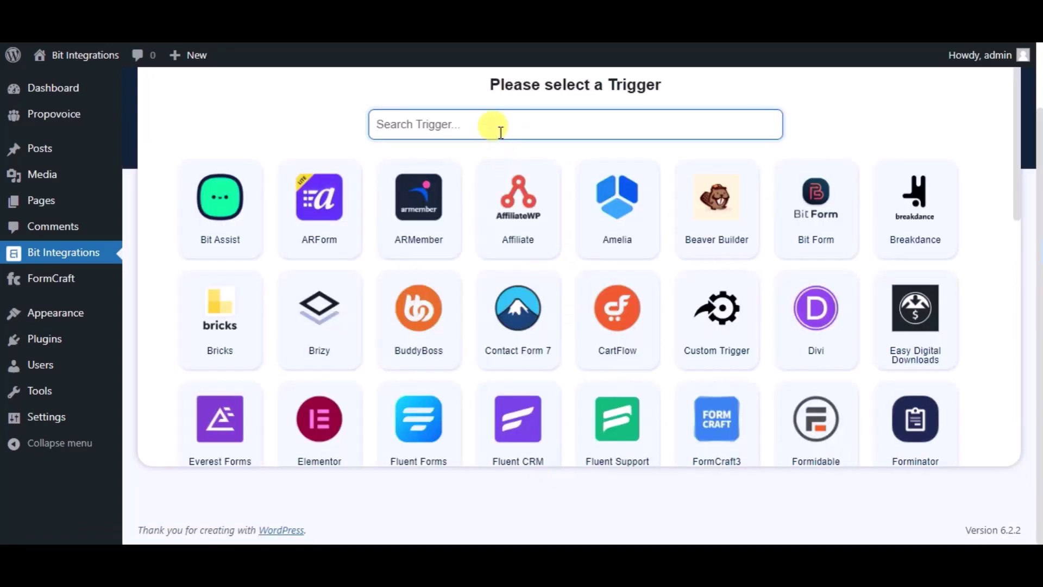
type("form")
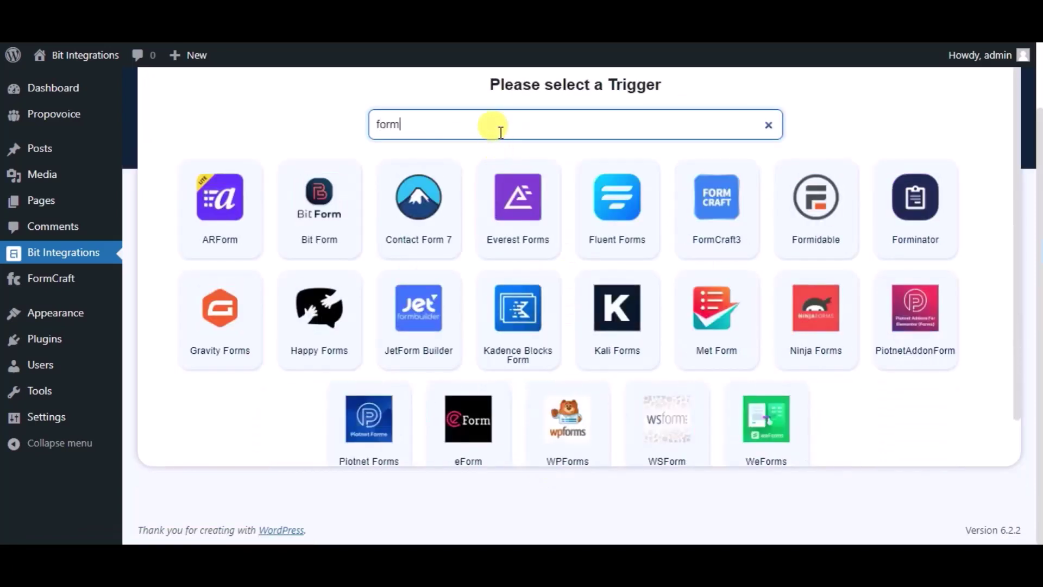
type("craft")
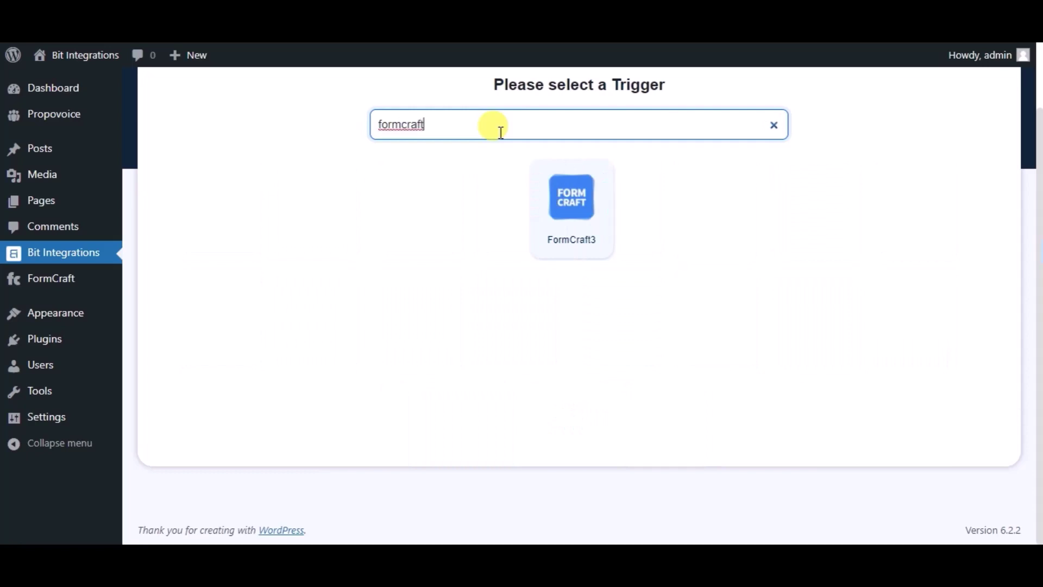
left_click(554, 240)
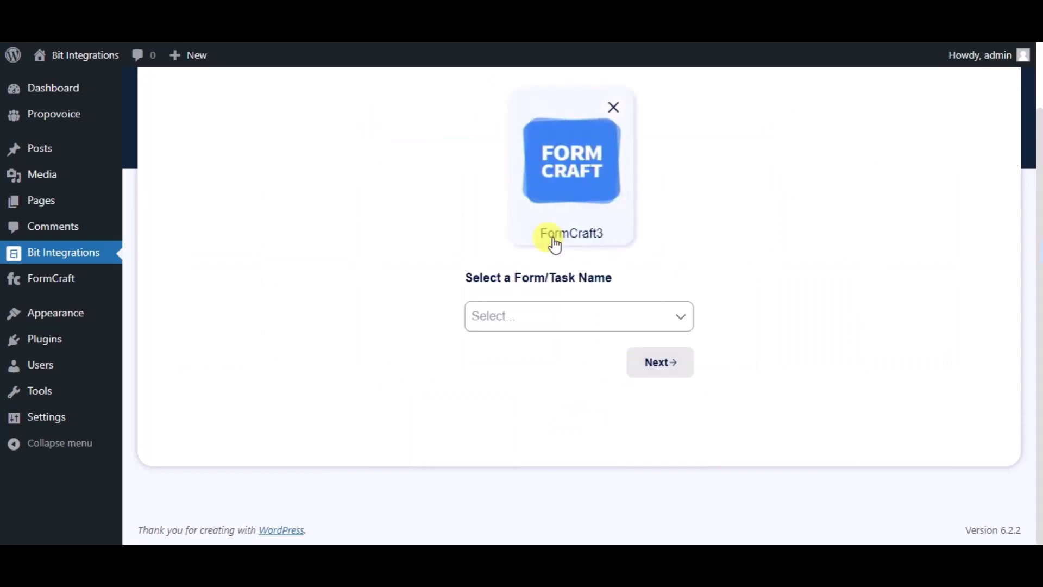
left_click(550, 310)
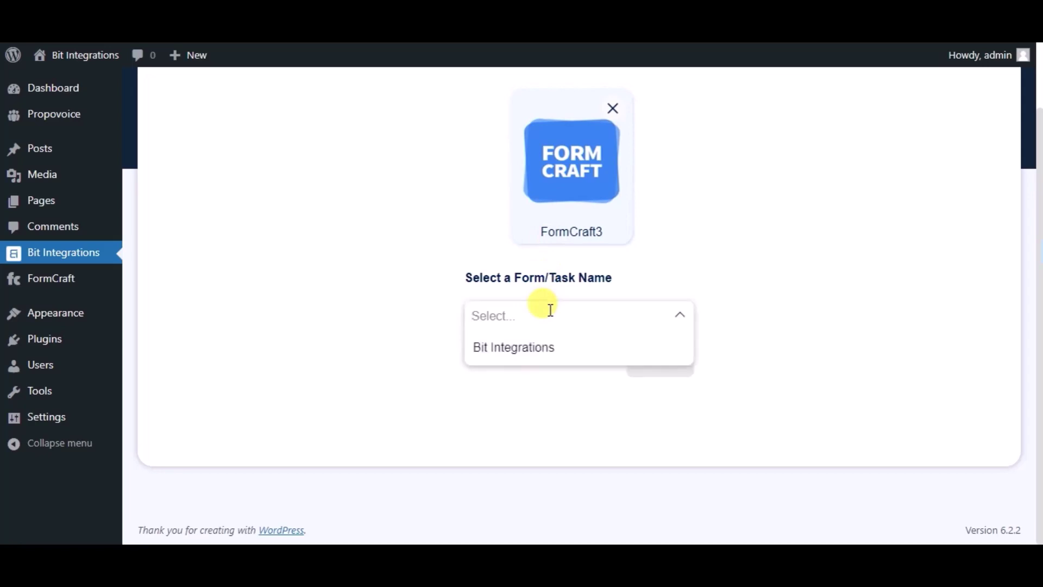
left_click(543, 351)
left_click(635, 373)
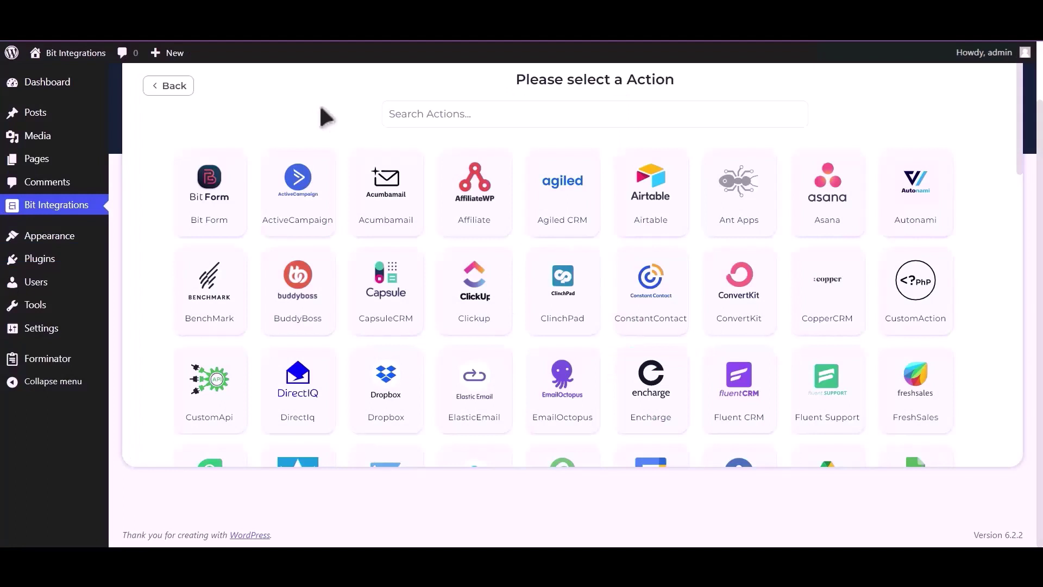
Choose Dropbox as the action and follow the Dropbox API Console link for credentials.
left_click(405, 115)
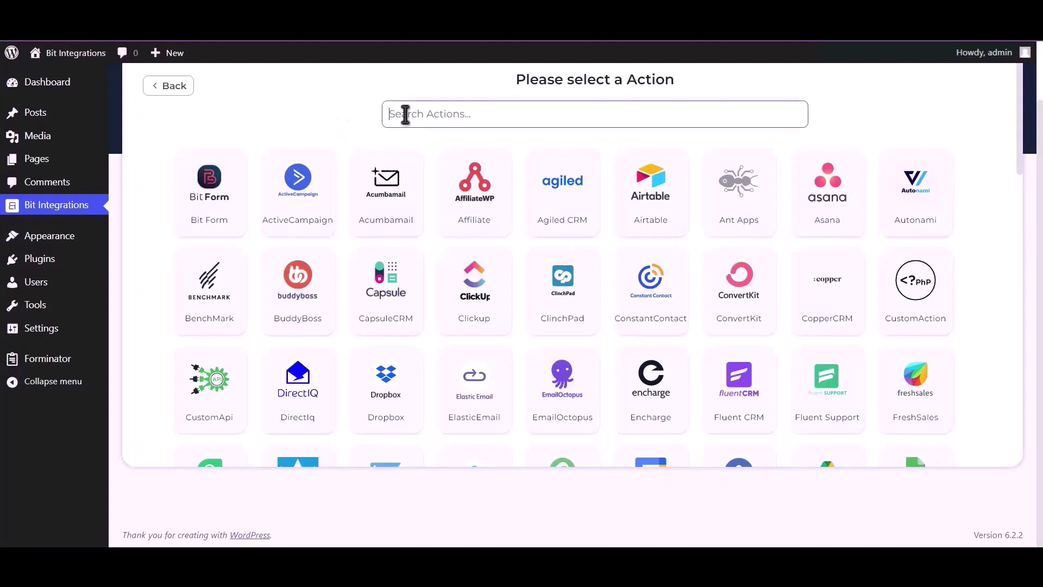
type("Dropb")
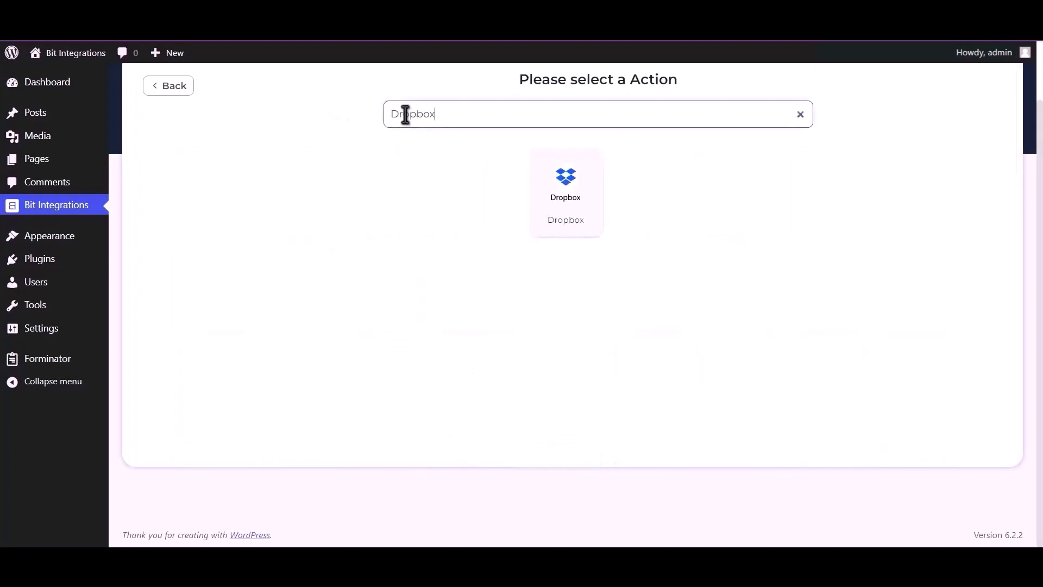
type("ox")
left_click(566, 193)
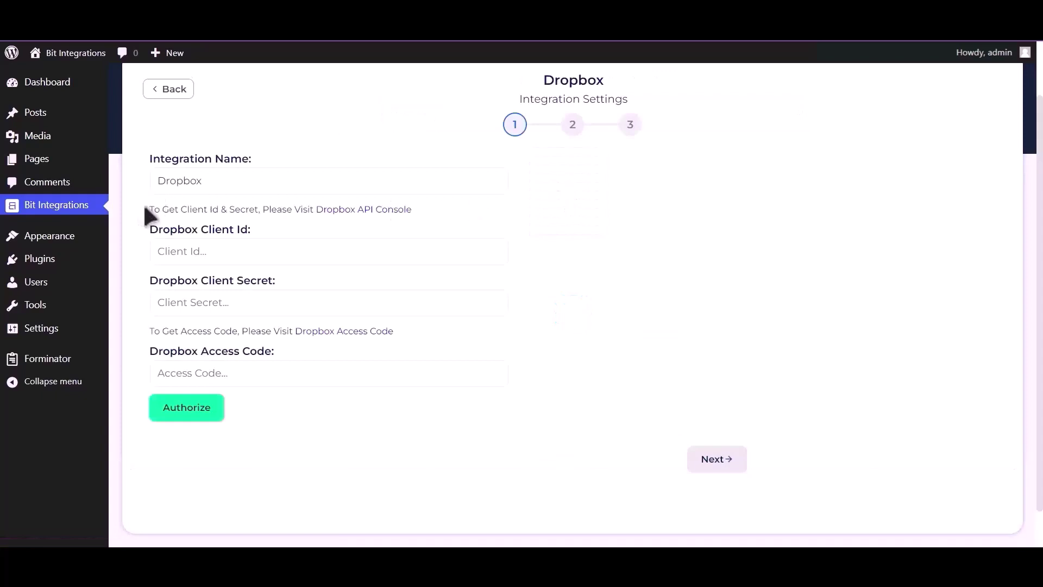
left_click_drag(150, 209, 305, 212)
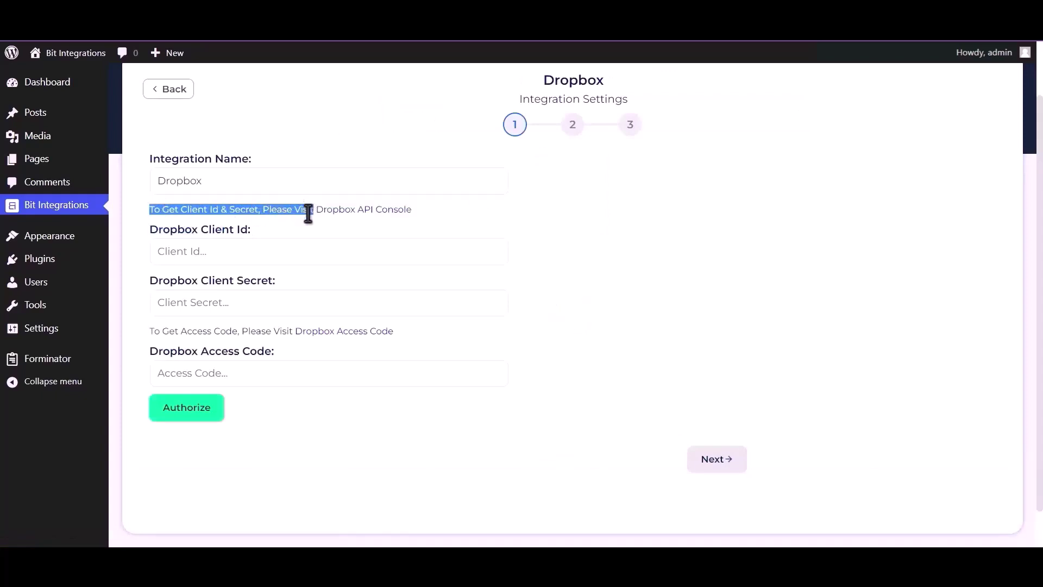
left_click(360, 209)
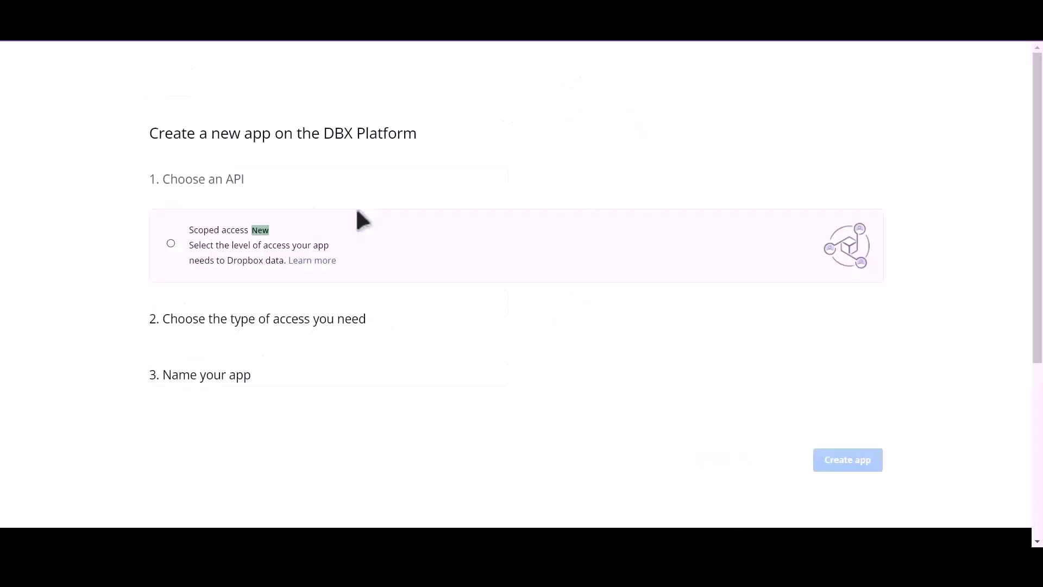
Create a Scoped access, Full Dropbox app named 'BitIntegrations'.
left_click(170, 243)
left_click(182, 439)
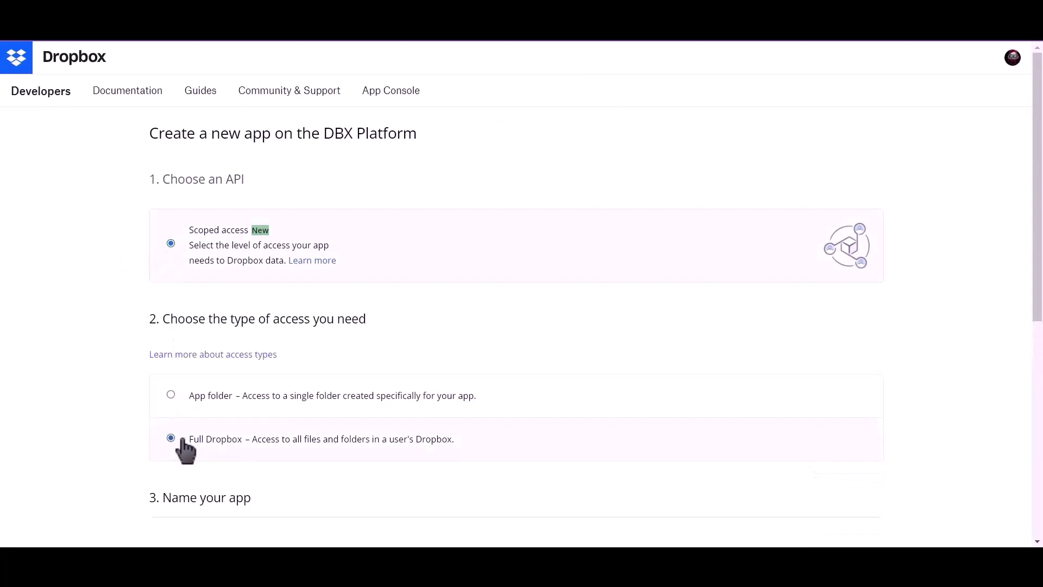
scroll(187, 448, "down", 4)
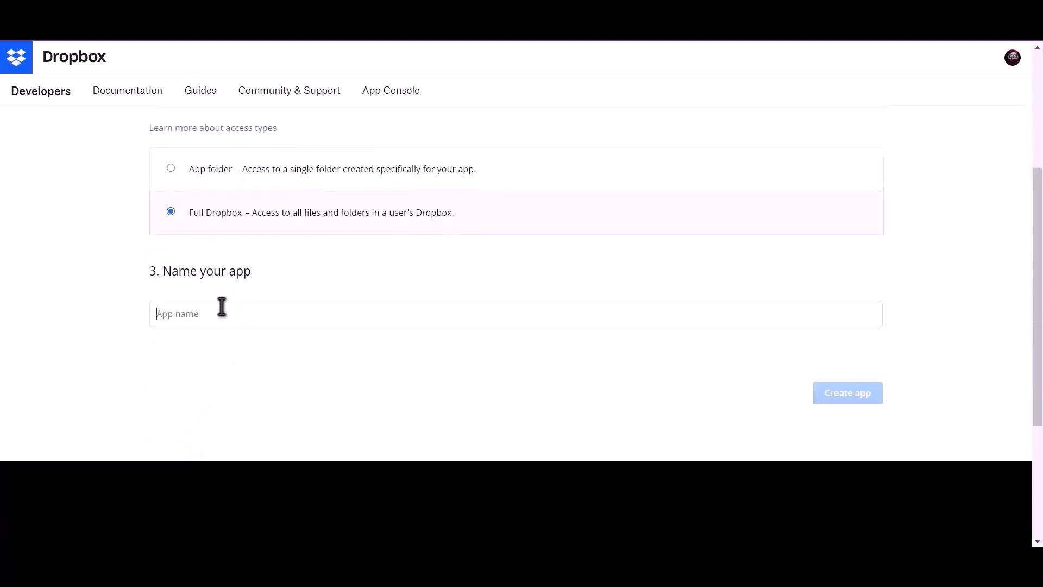
type("Bi")
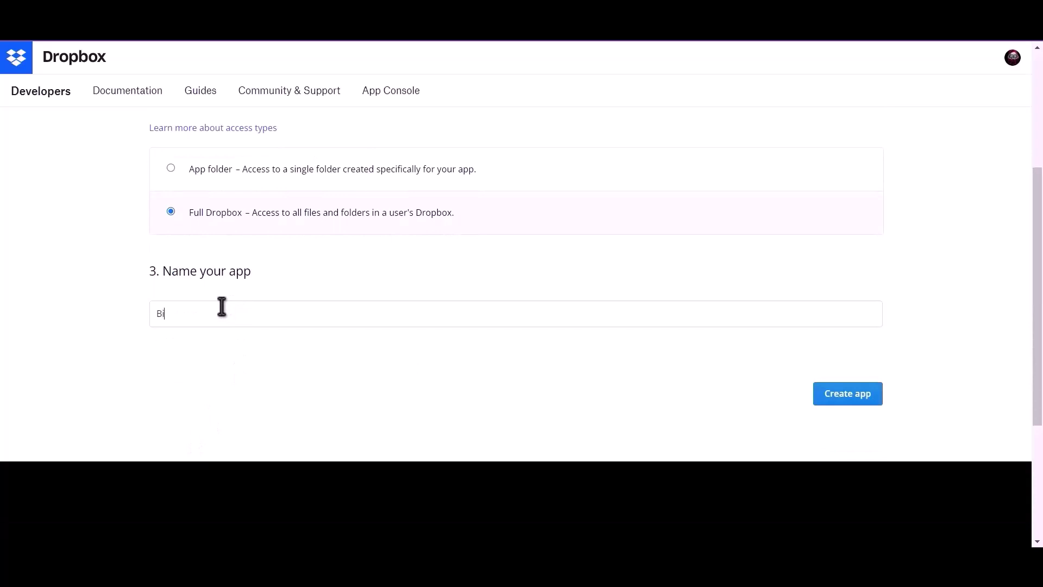
type("tInte")
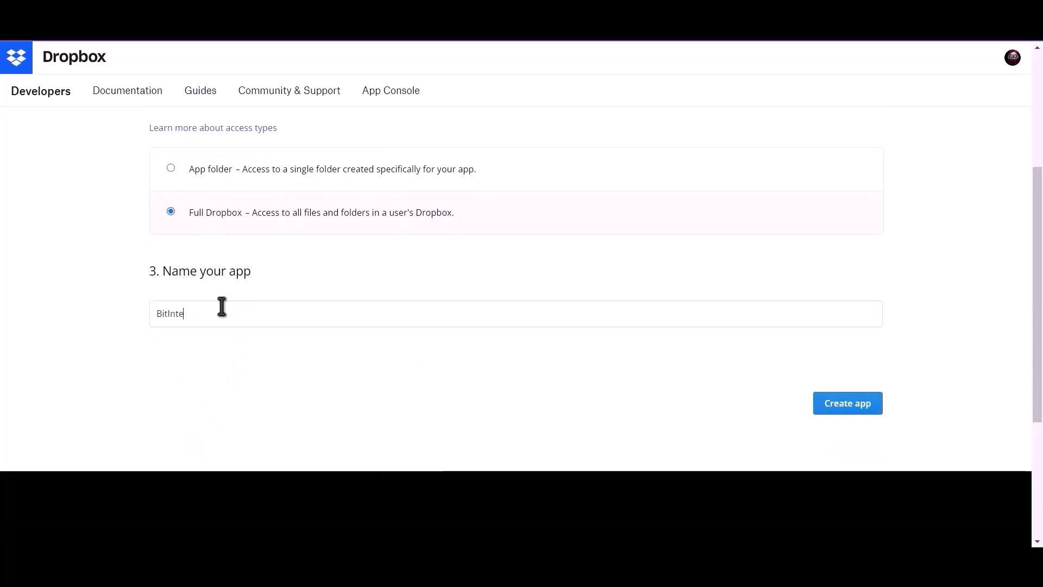
type("grations")
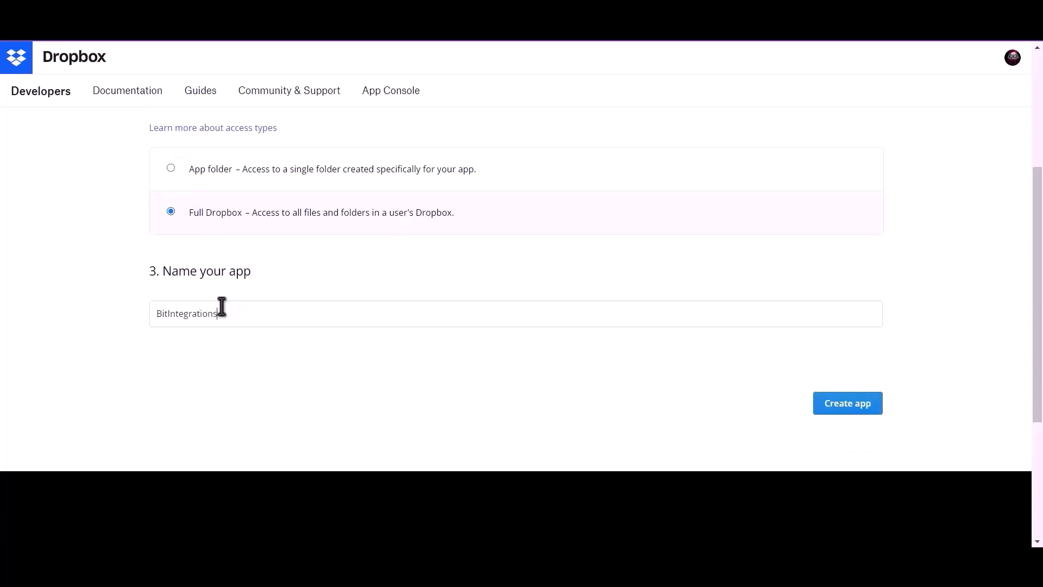
left_click(828, 407)
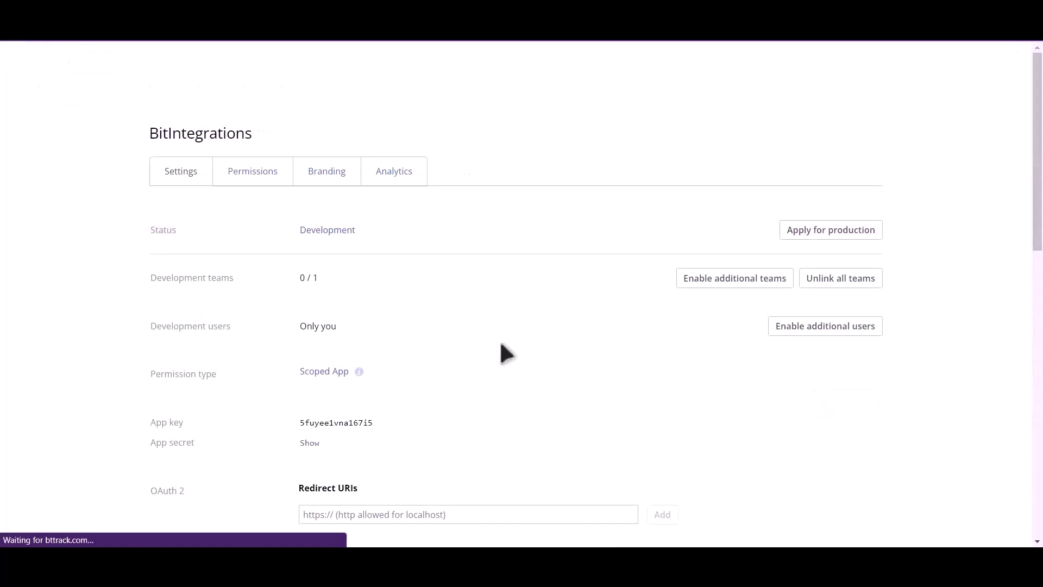
Grant account_info.write, files.metadata.write, files.content.write and files.content.read permissions.
left_click(251, 177)
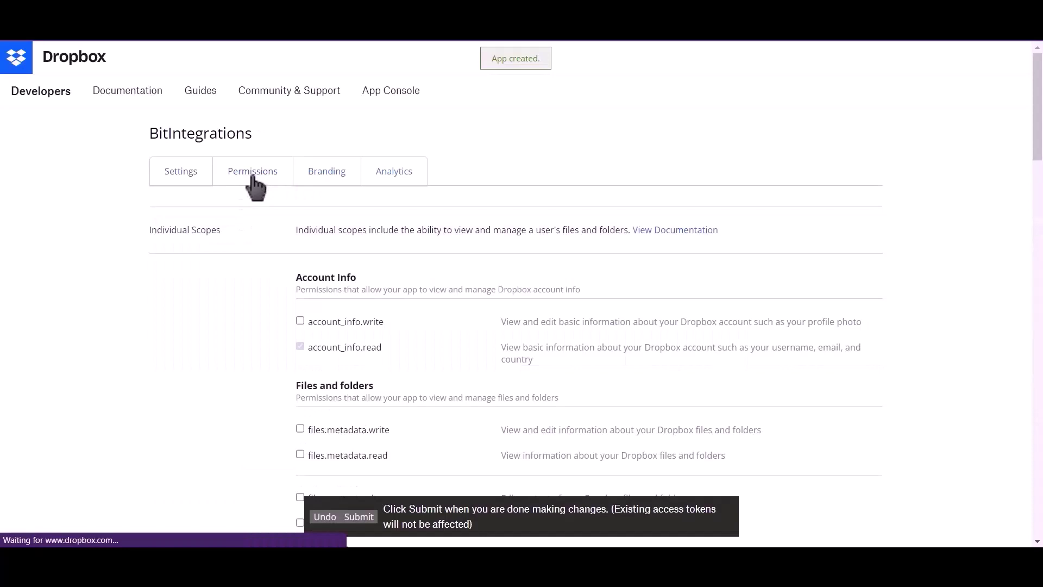
left_click(300, 321)
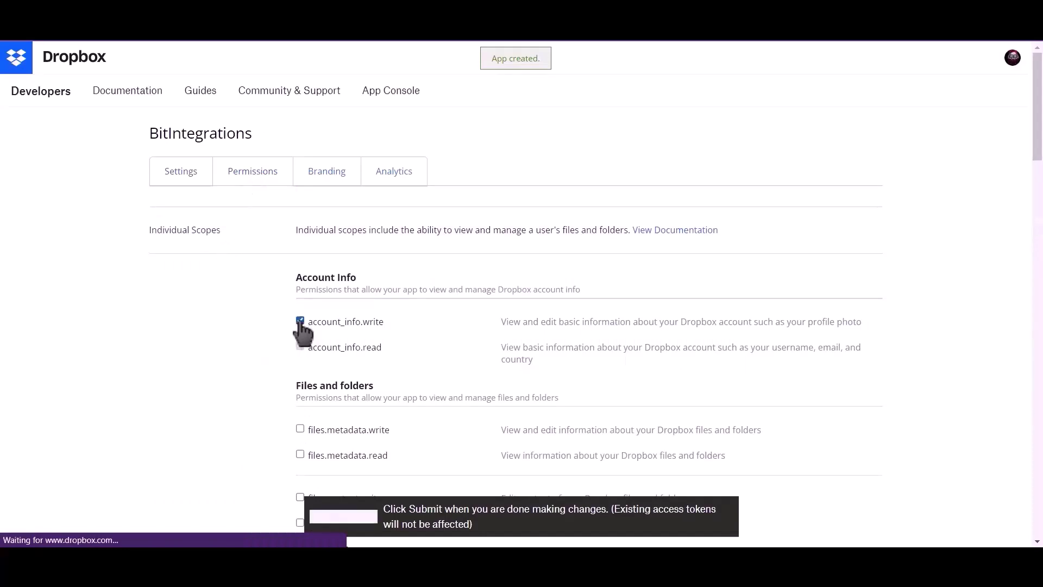
scroll(300, 322, "down", 2)
left_click(300, 317)
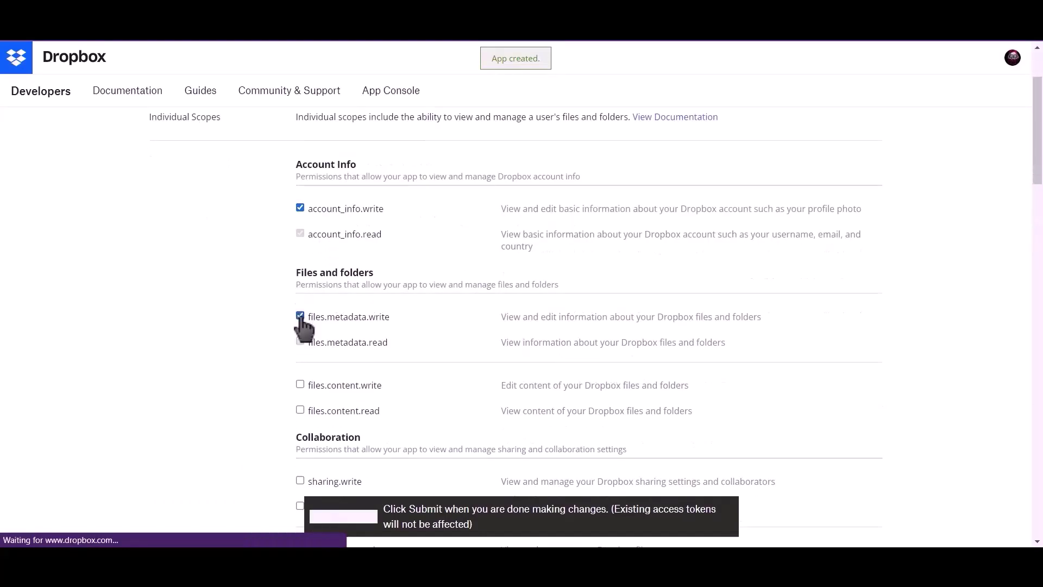
scroll(301, 320, "down", 2)
left_click(301, 271)
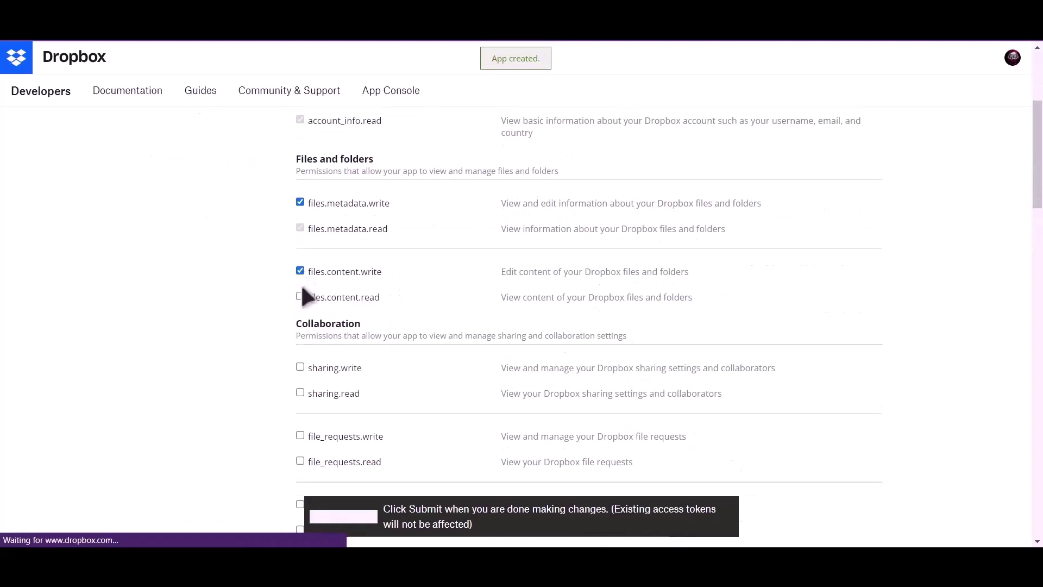
left_click(299, 296)
Add sharing.write, file_requests.write and contacts.write, submit, and return to Settings.
scroll(300, 304, "down", 2)
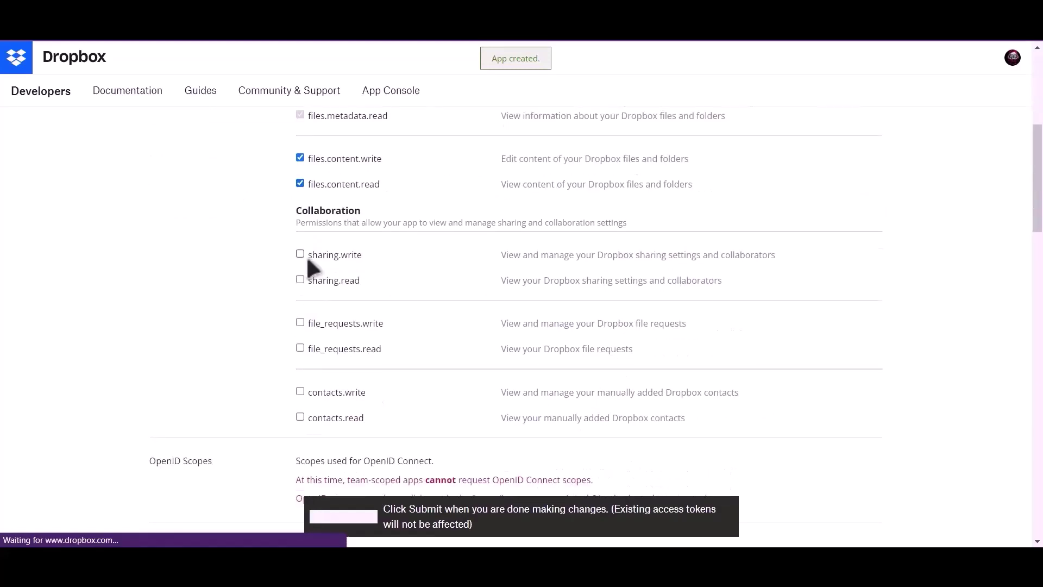
left_click(300, 254)
left_click(301, 322)
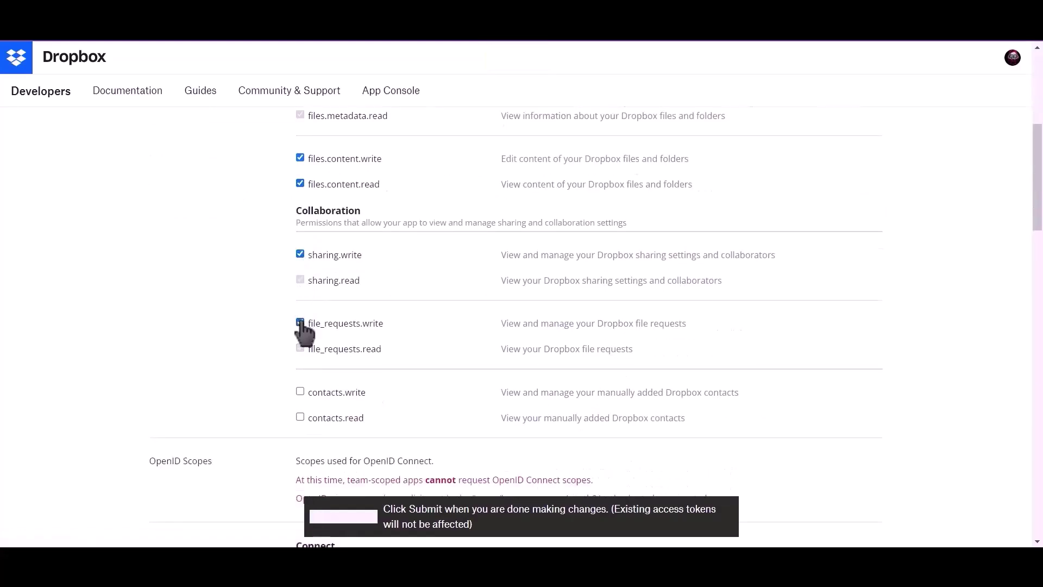
left_click(299, 391)
scroll(303, 400, "down", 2)
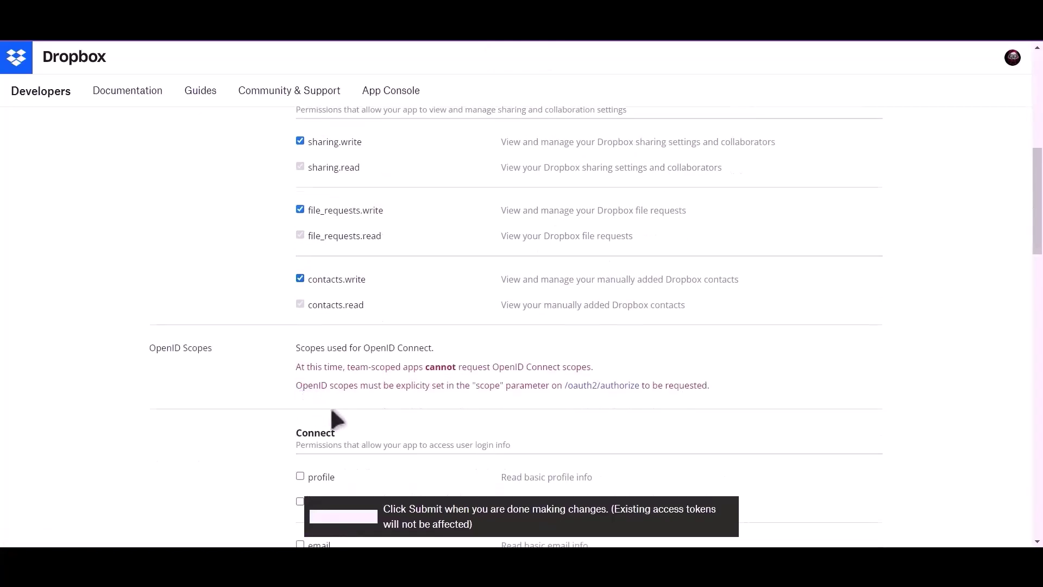
left_click(366, 515)
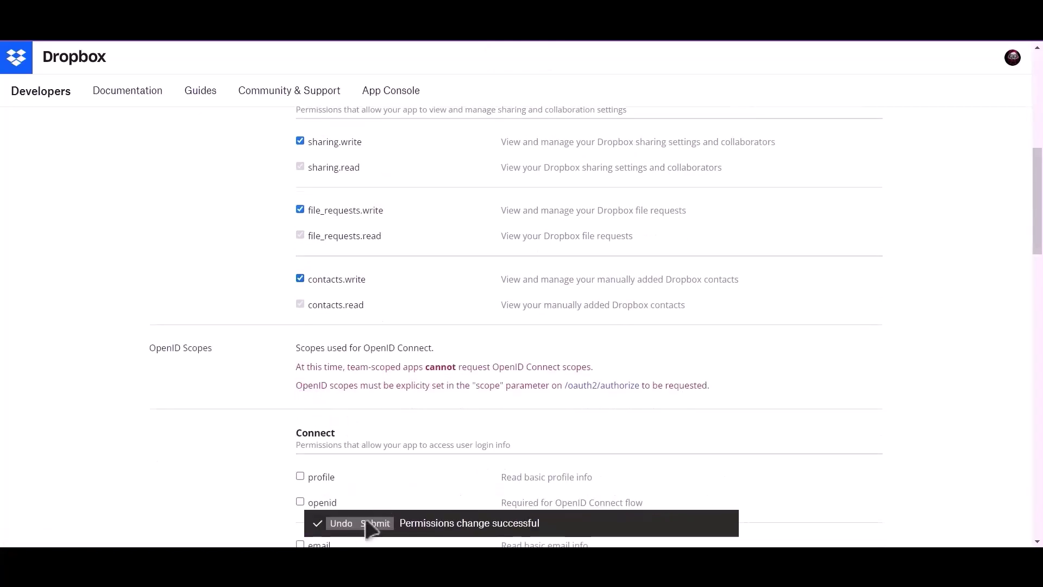
scroll(412, 454, "up", 4)
scroll(411, 384, "up", 4)
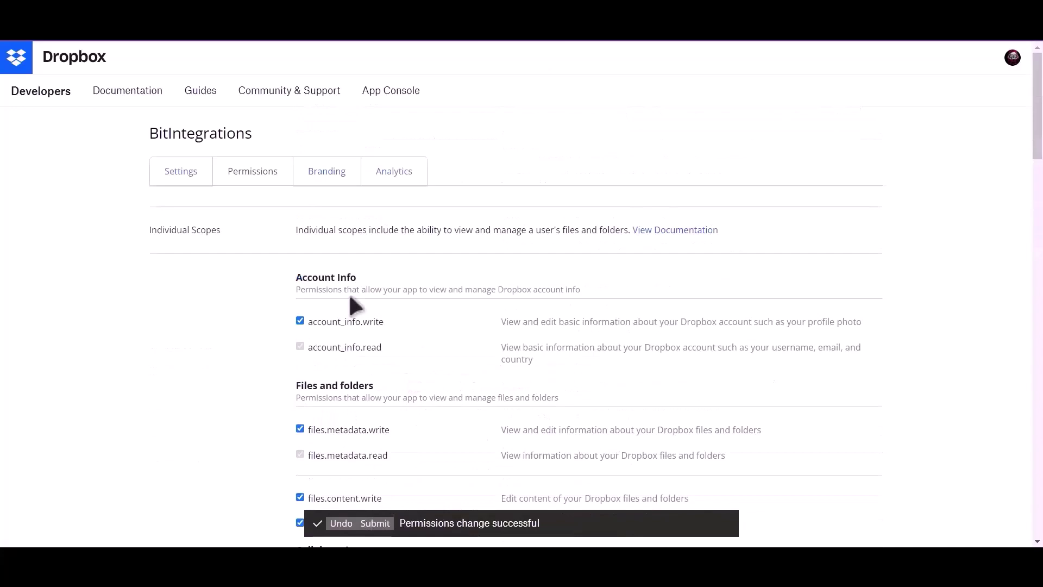
left_click(176, 176)
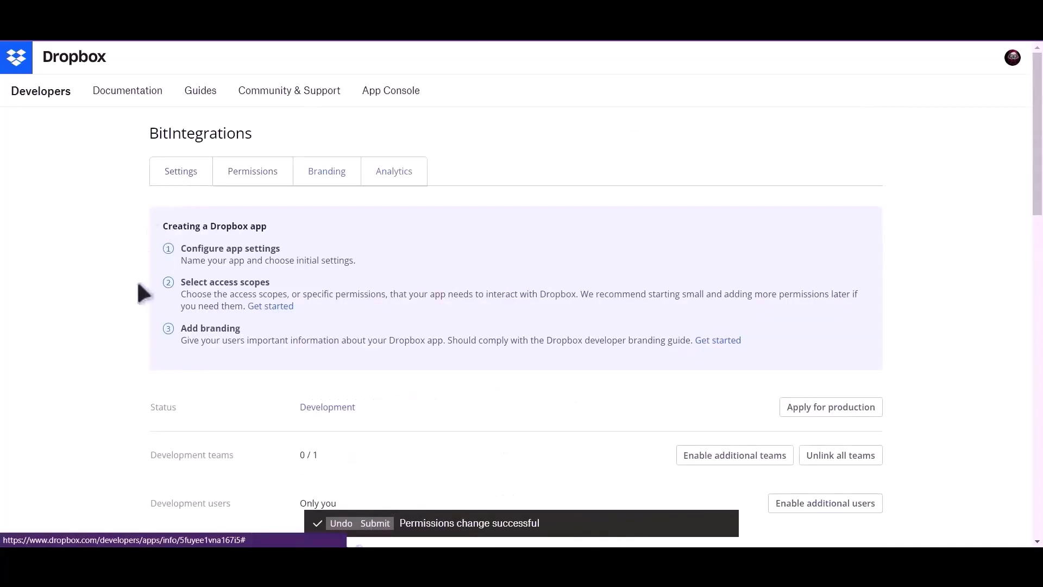
Copy the Dropbox app key into the Bit Integrations Client Id field.
scroll(152, 313, "down", 2)
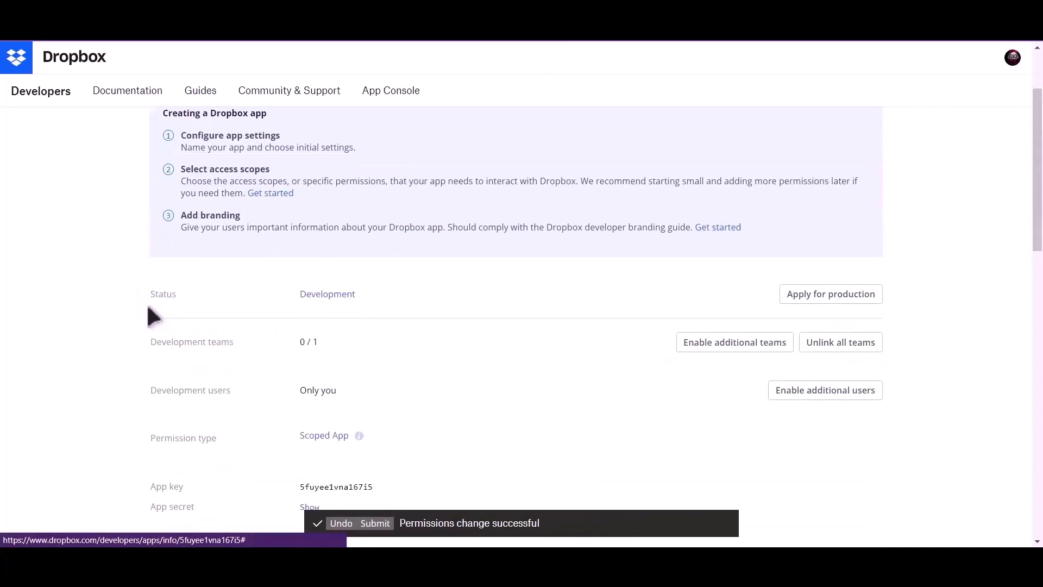
scroll(147, 307, "down", 2)
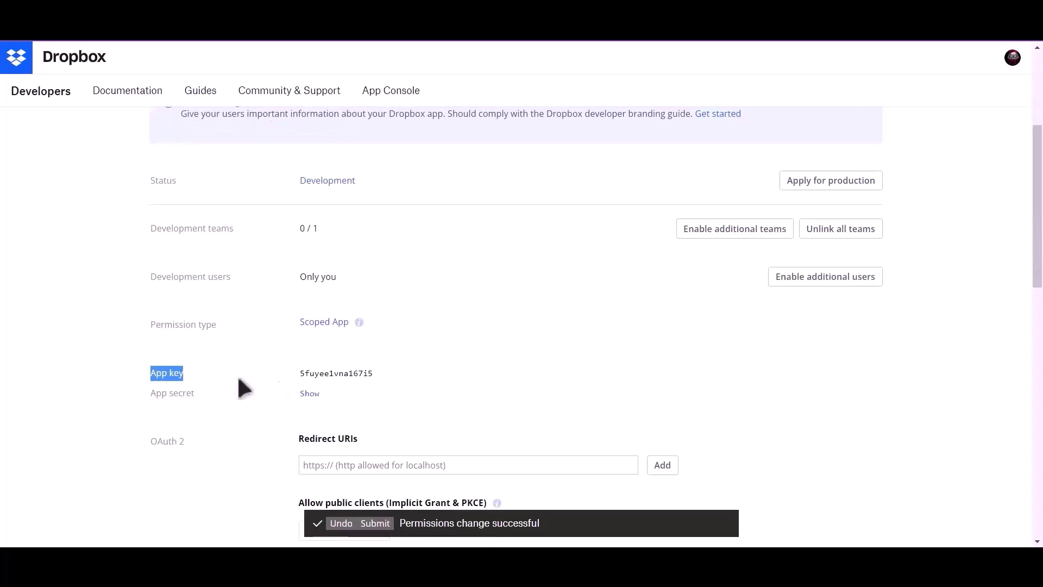
double_click(305, 373)
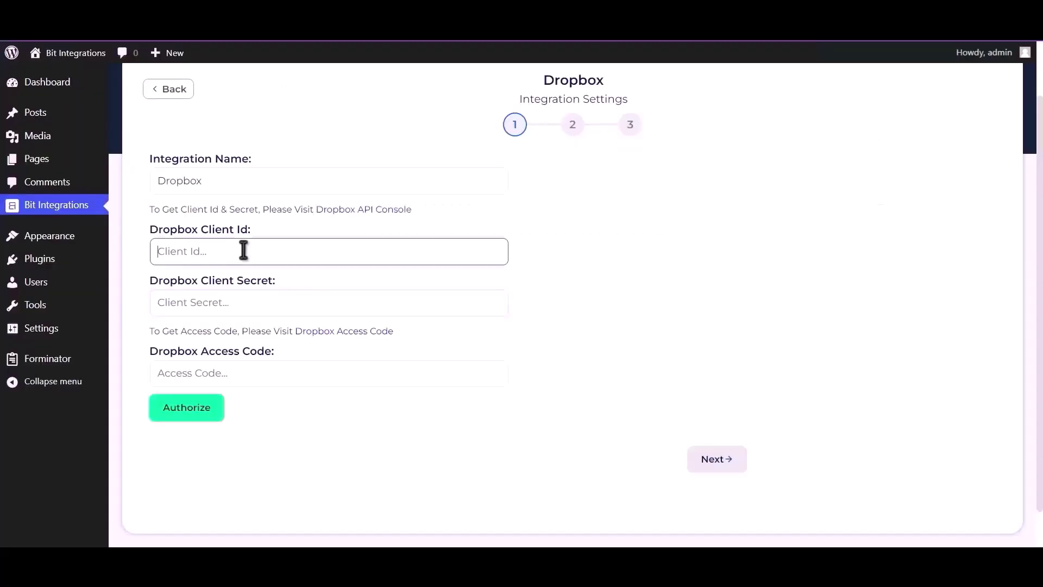
type("5fuyee1vna167i5")
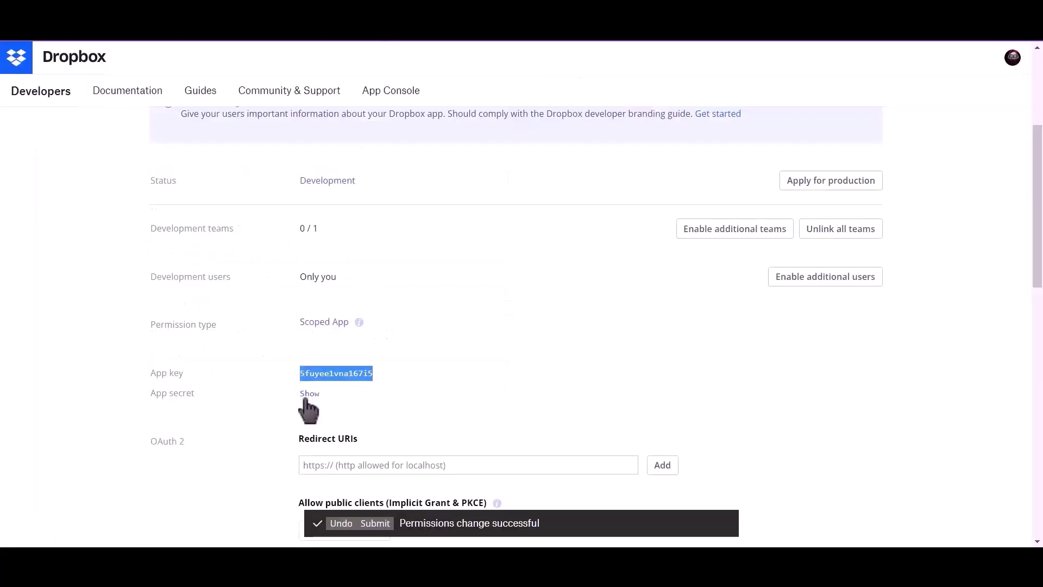
Reveal the app secret and paste it into the Client Secret field.
left_click(306, 396)
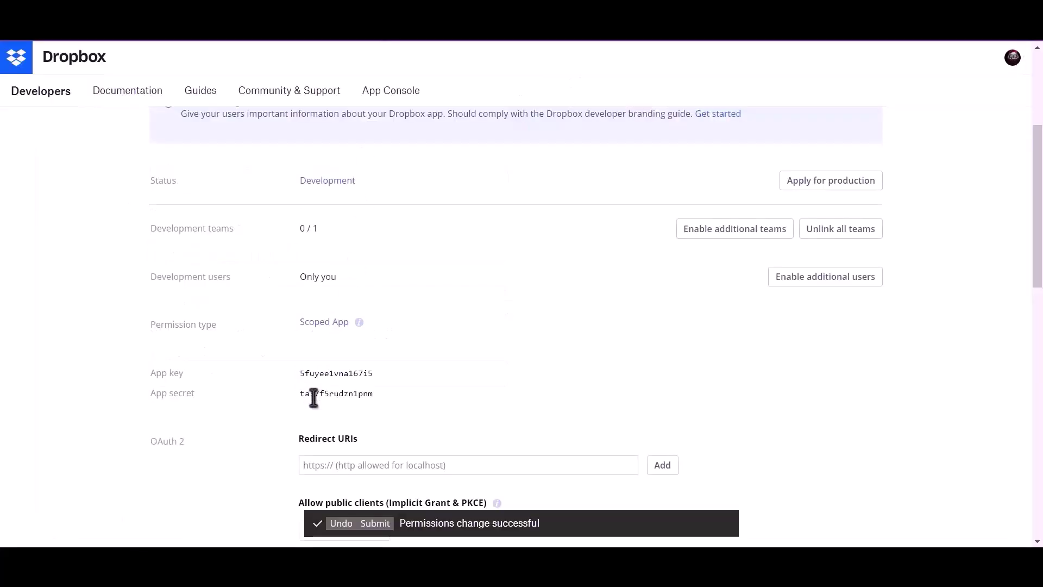
double_click(337, 394)
key("ctrl+c")
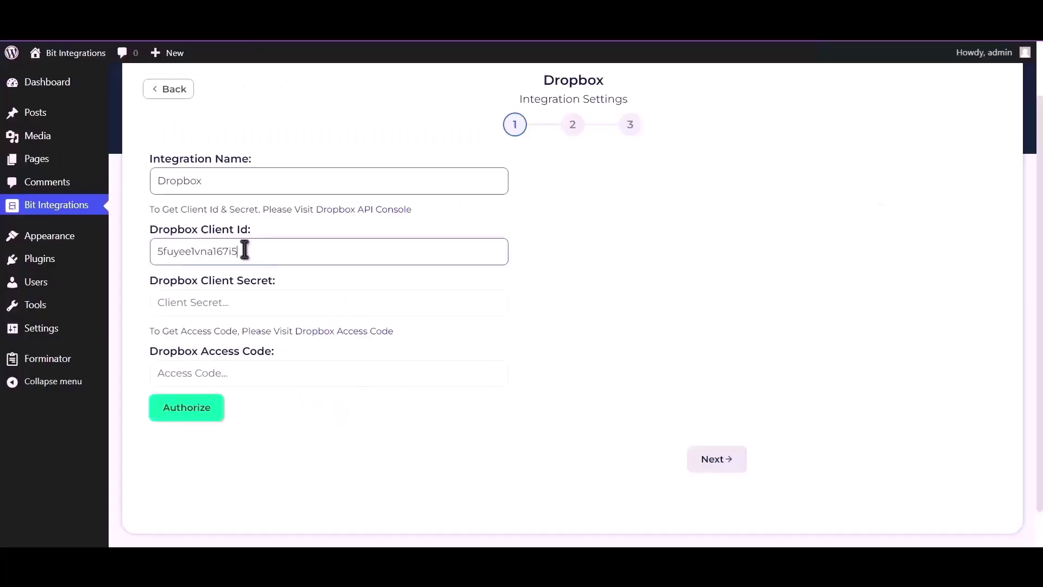
left_click(226, 301)
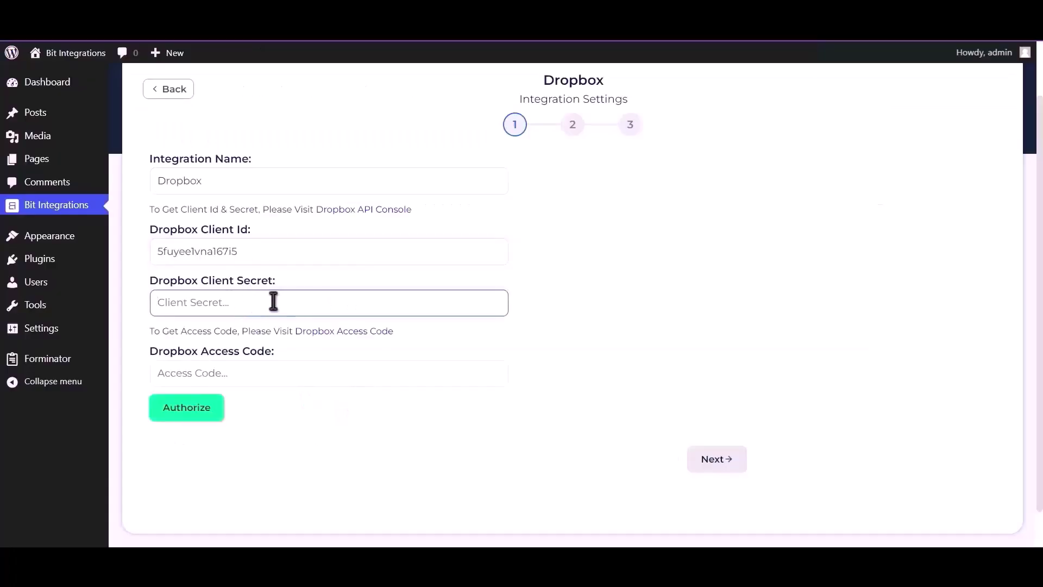
key("ctrl+v")
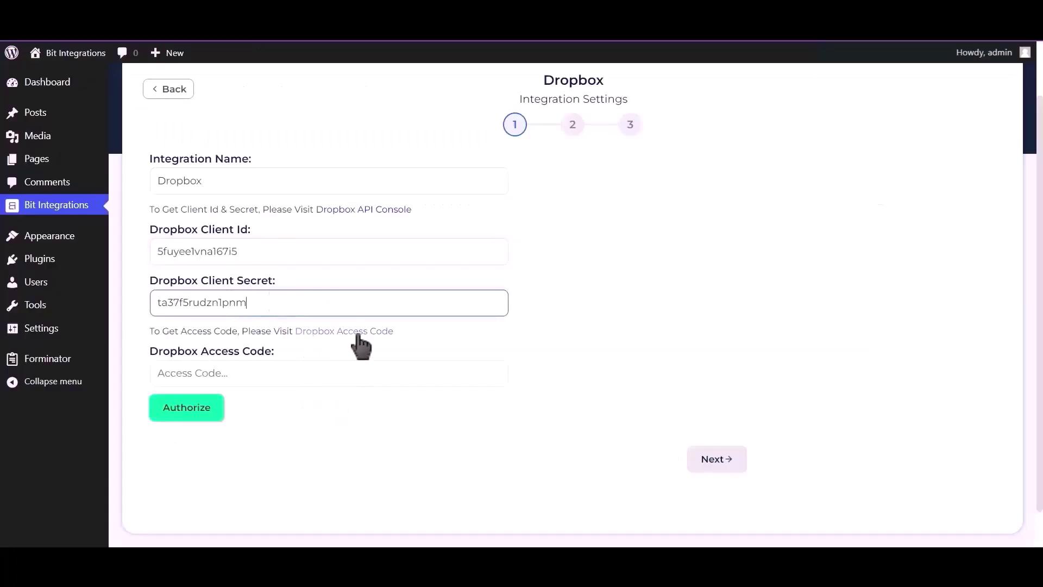
Request a Dropbox access code and allow BitIntegrations access to the account.
left_click(345, 333)
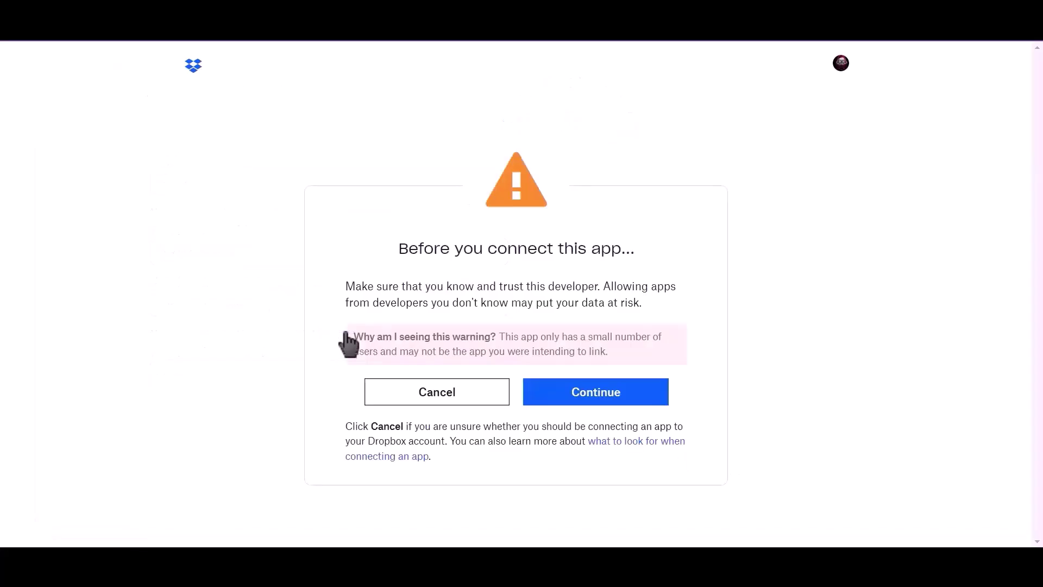
left_click(602, 397)
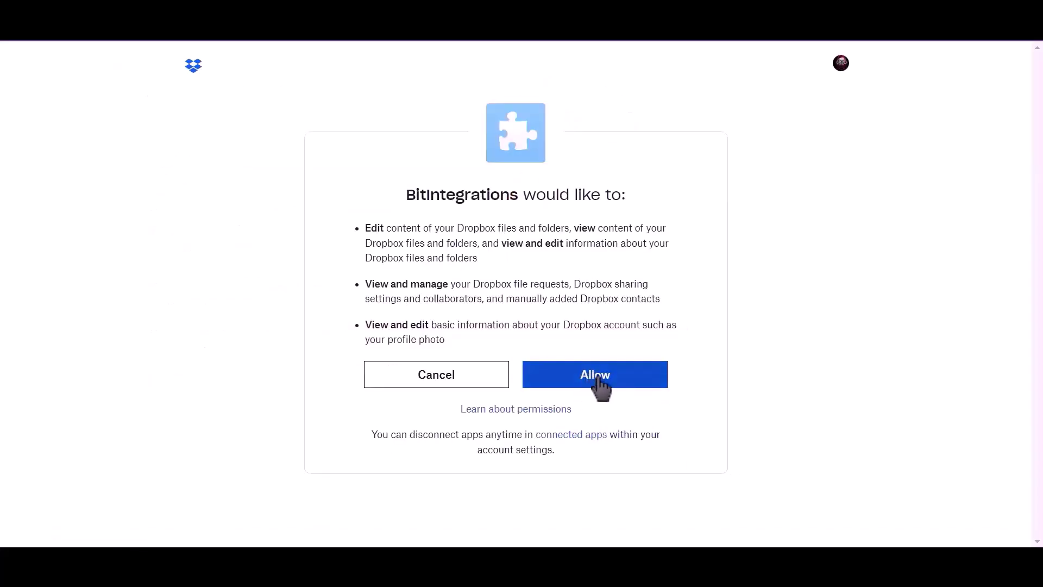
left_click(601, 387)
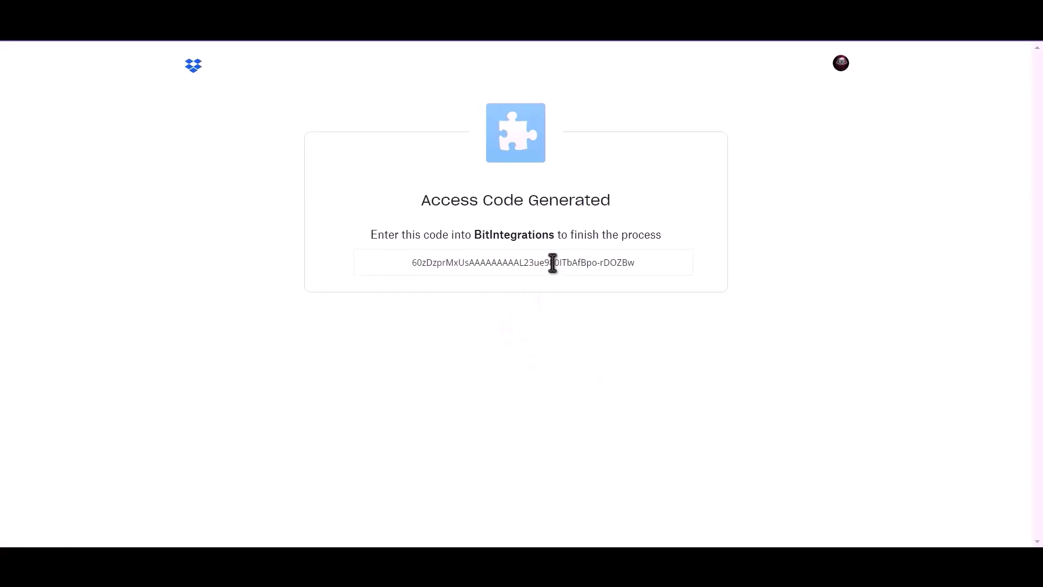
Copy the generated access code and return to the integration settings page.
left_click_drag(411, 262, 552, 263)
key("ctrl+a")
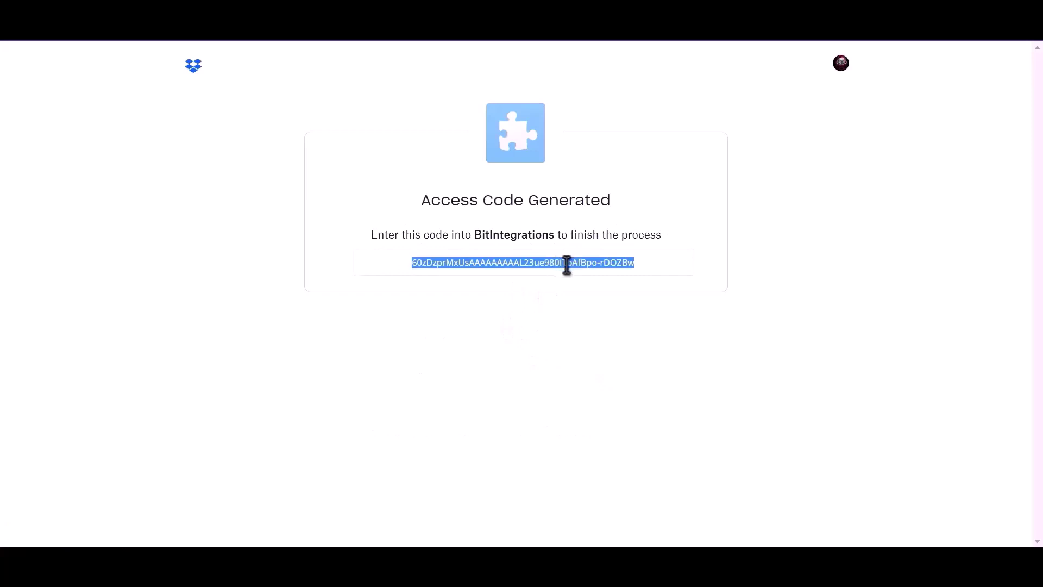
right_click(566, 266)
left_click(582, 279)
left_click(384, 233)
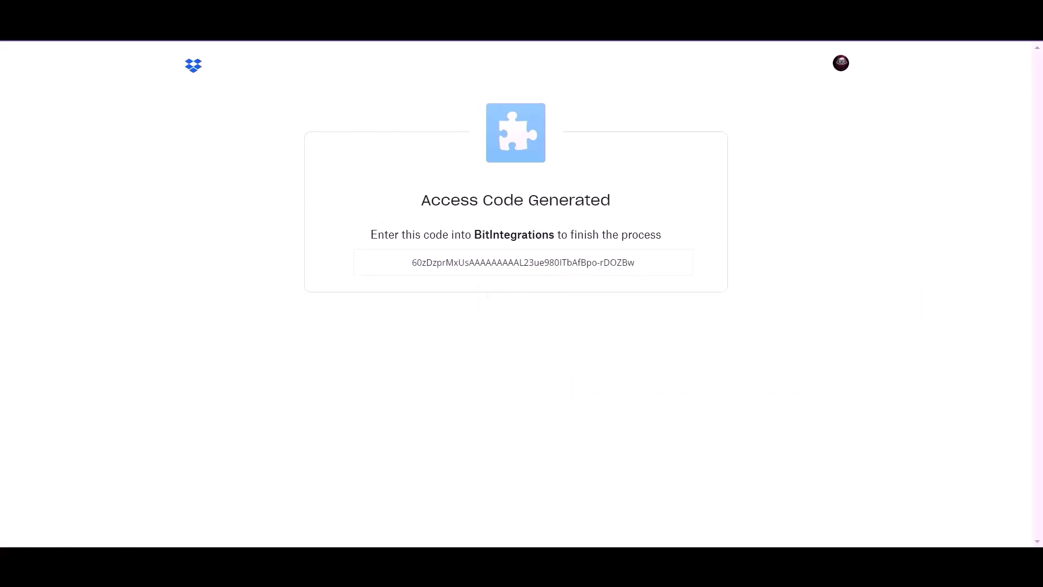
key("ctrl+w")
Paste the access code into Dropbox Access Code and authorize the connection successfully.
left_click(314, 374)
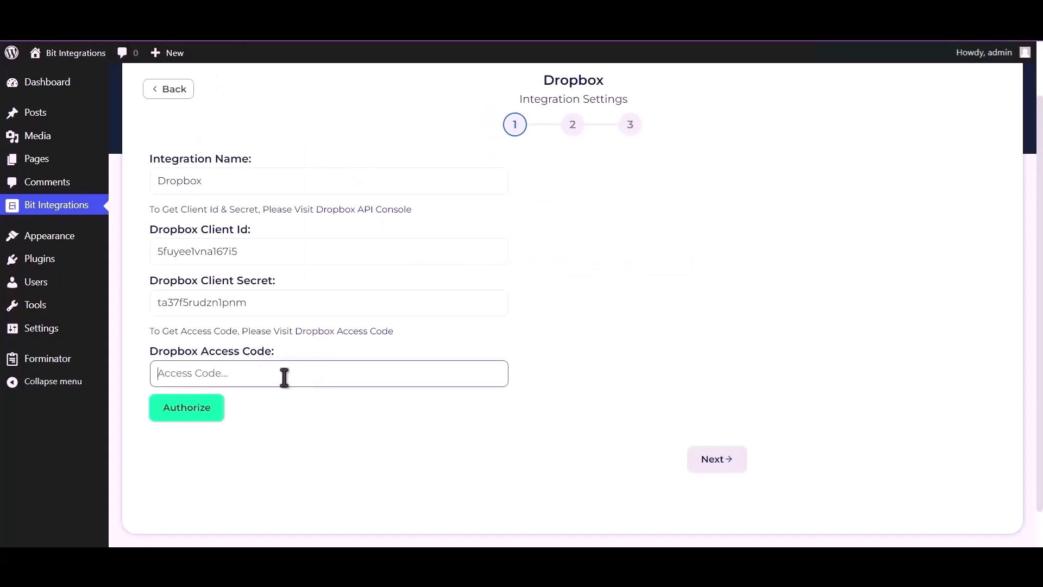
key("ctrl+v")
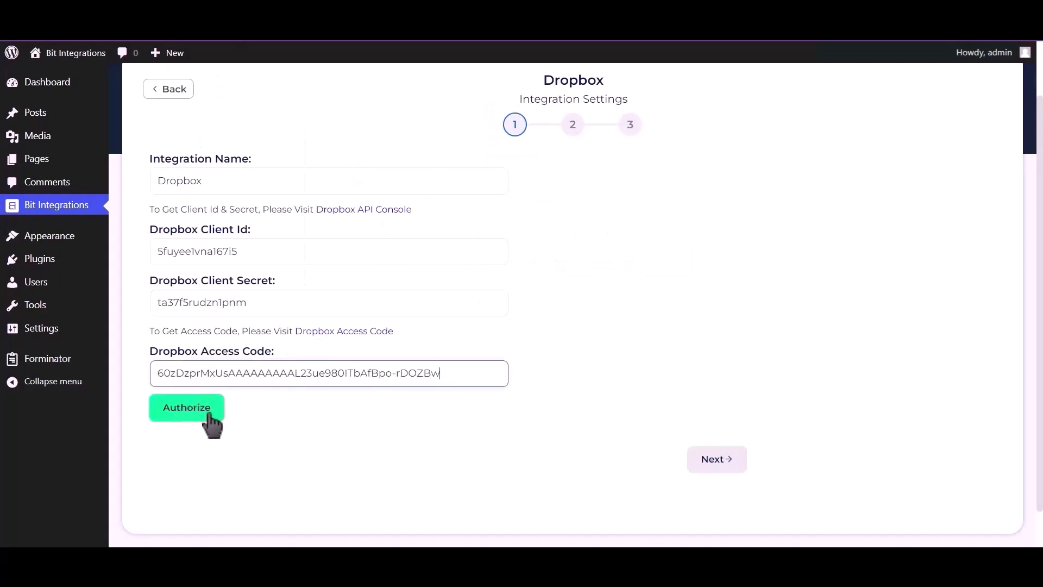
left_click(193, 414)
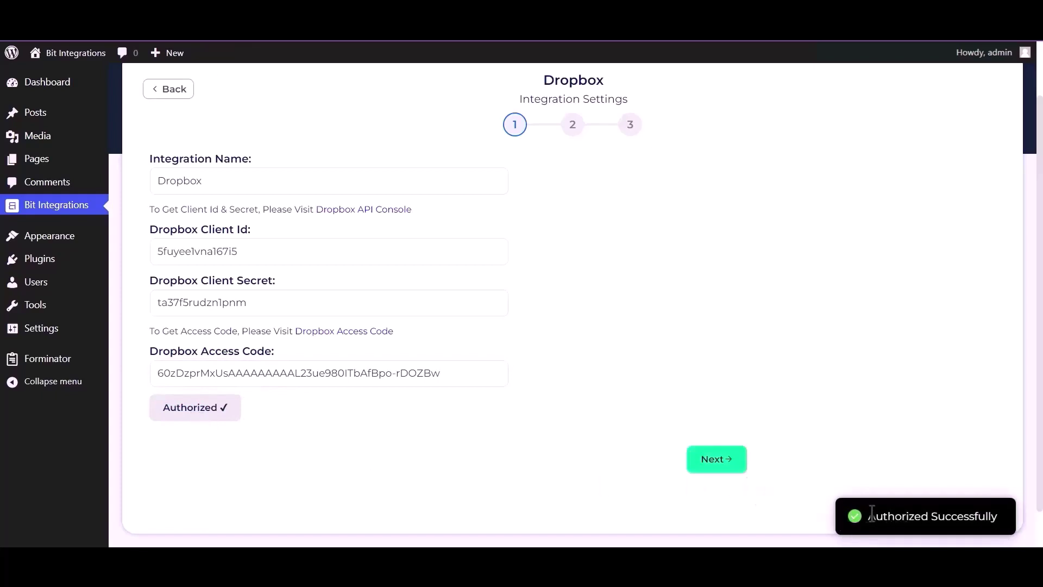
left_click_drag(871, 513, 1008, 522)
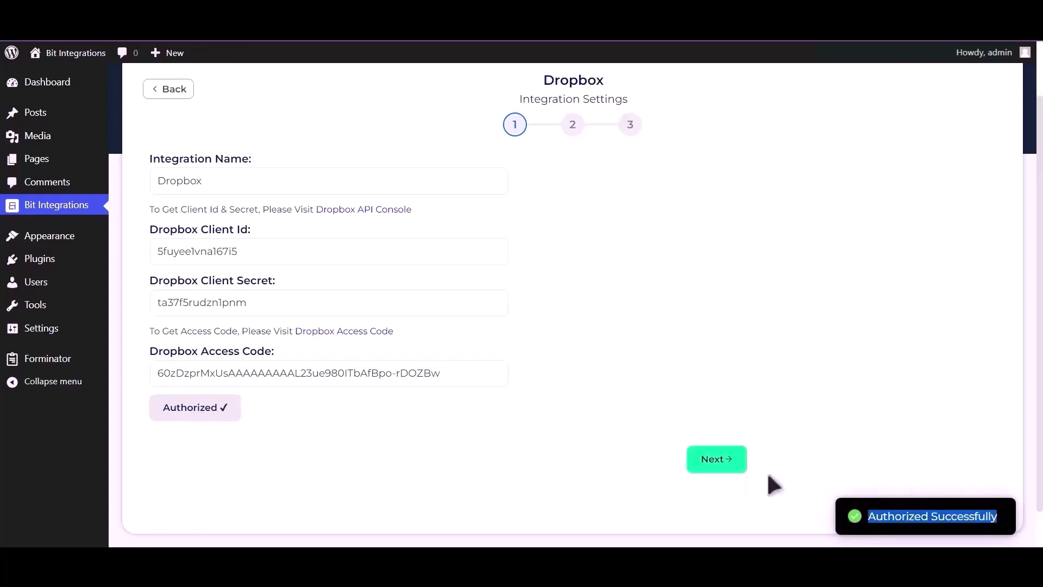
Map Upload file-1 to the 'bit integrations' Dropbox folder and finish the setup.
left_click(718, 464)
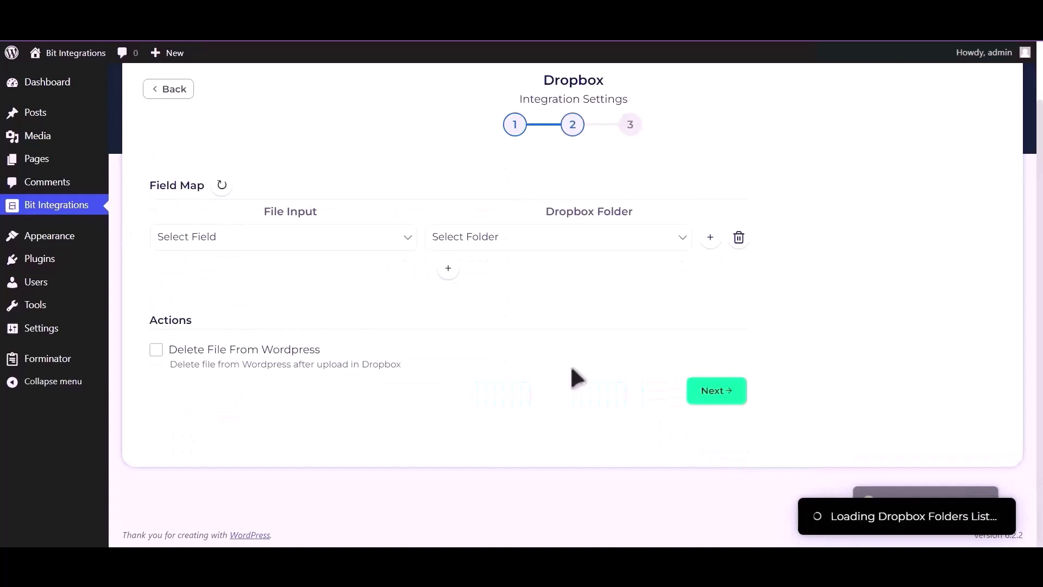
left_click(296, 237)
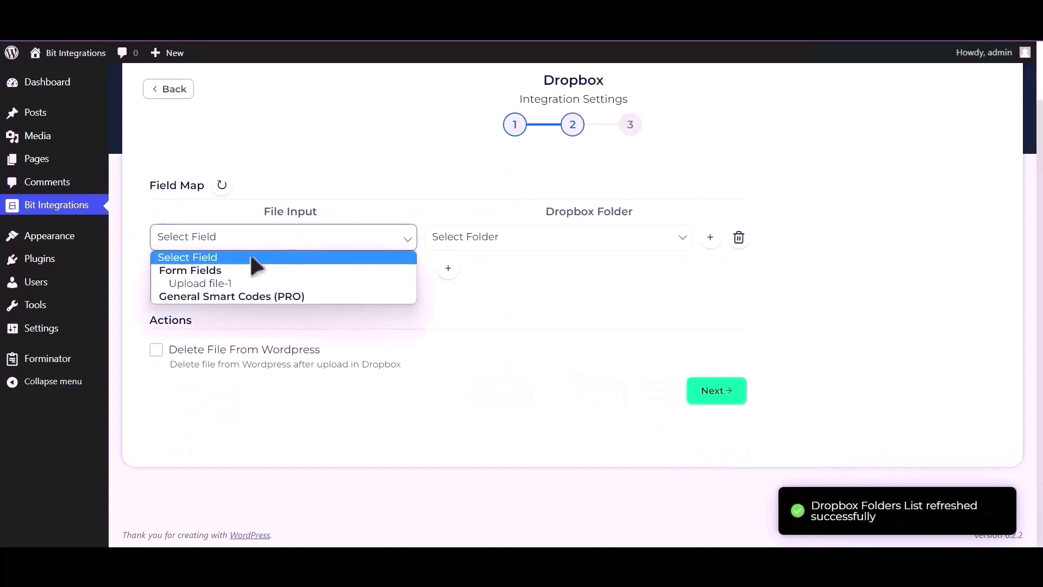
left_click(261, 280)
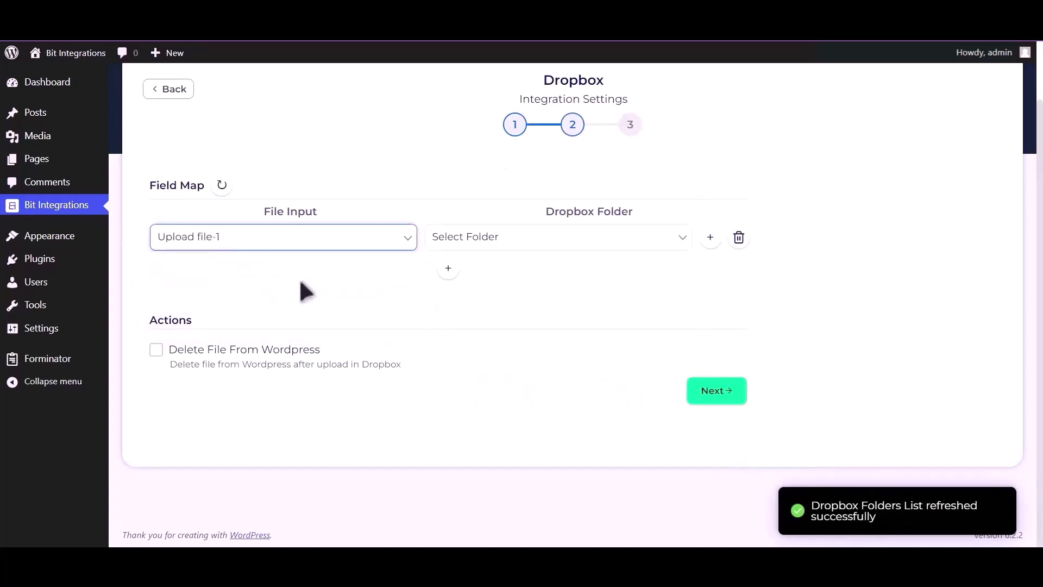
left_click(520, 243)
left_click(544, 271)
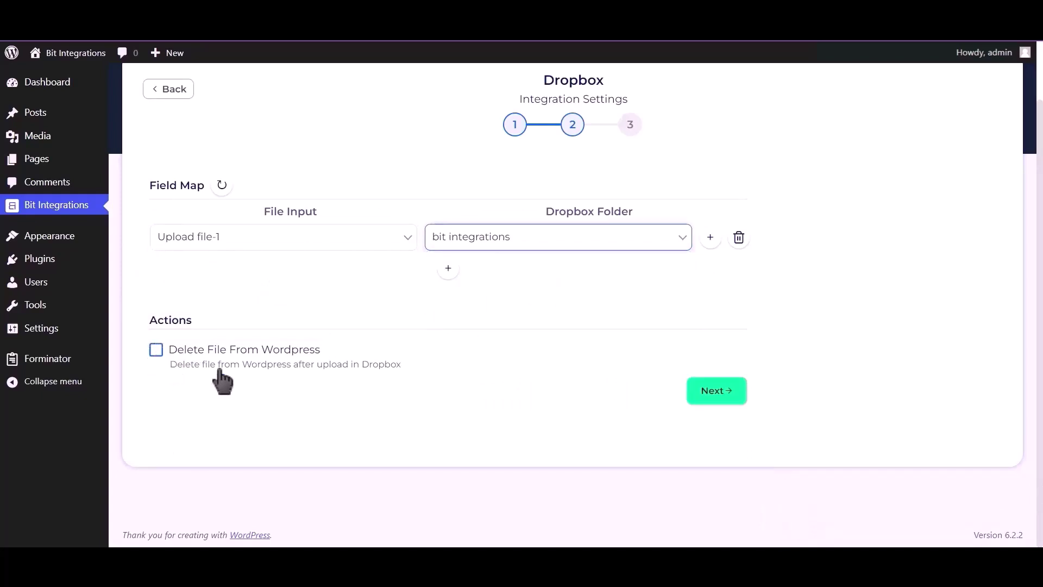
left_click(716, 392)
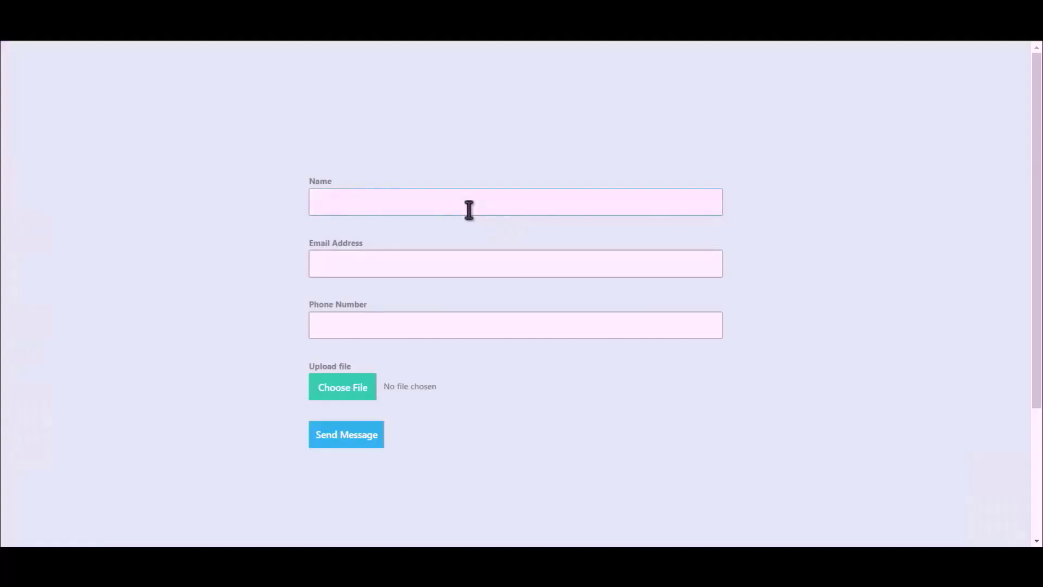
Fill in the name 'Bit Integrations' and an e-mail address, and attach a file.
type("Bit Integrations")
left_click(505, 261)
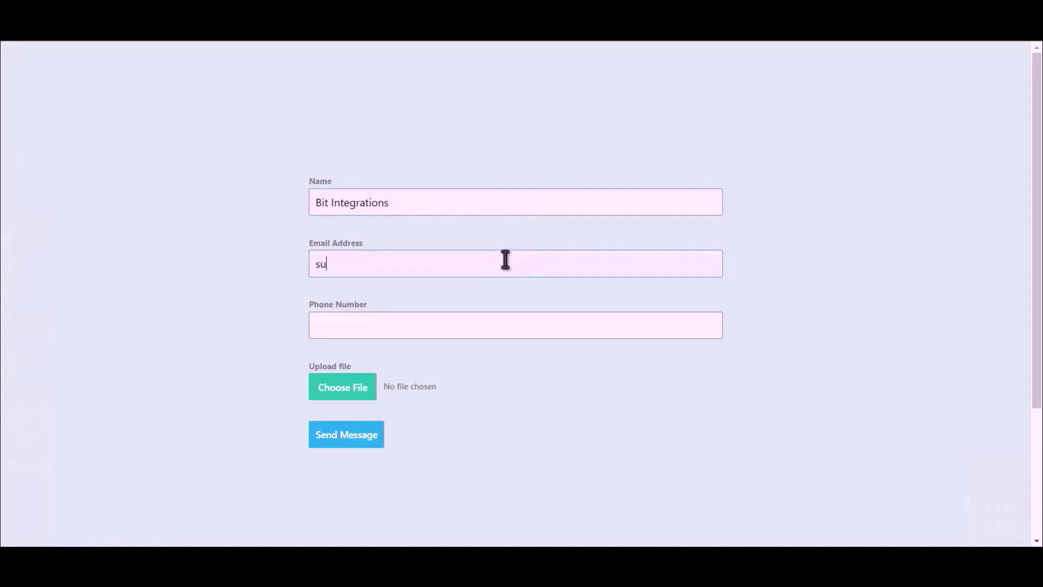
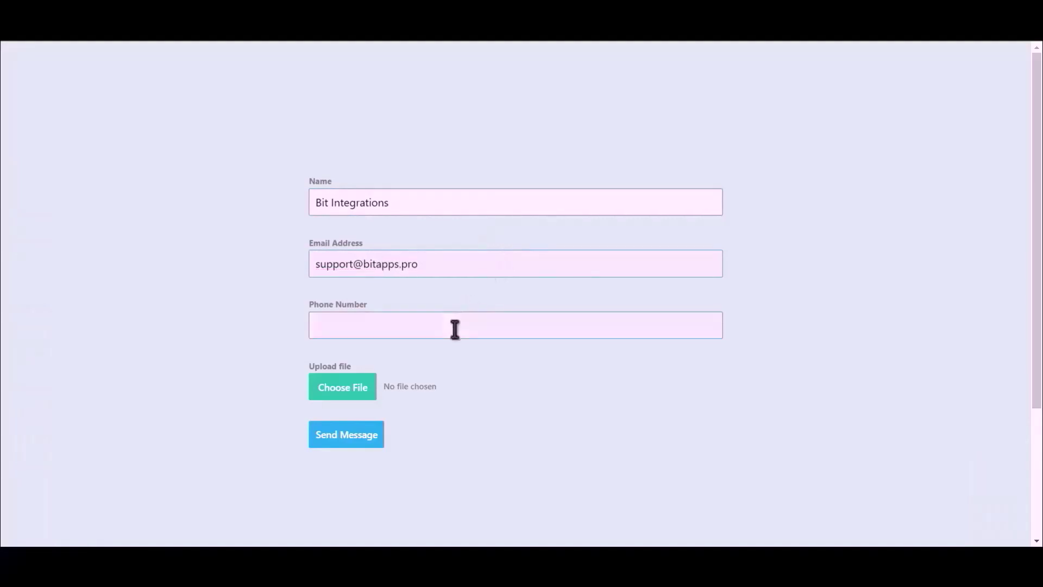
type("444555666")
left_click(328, 398)
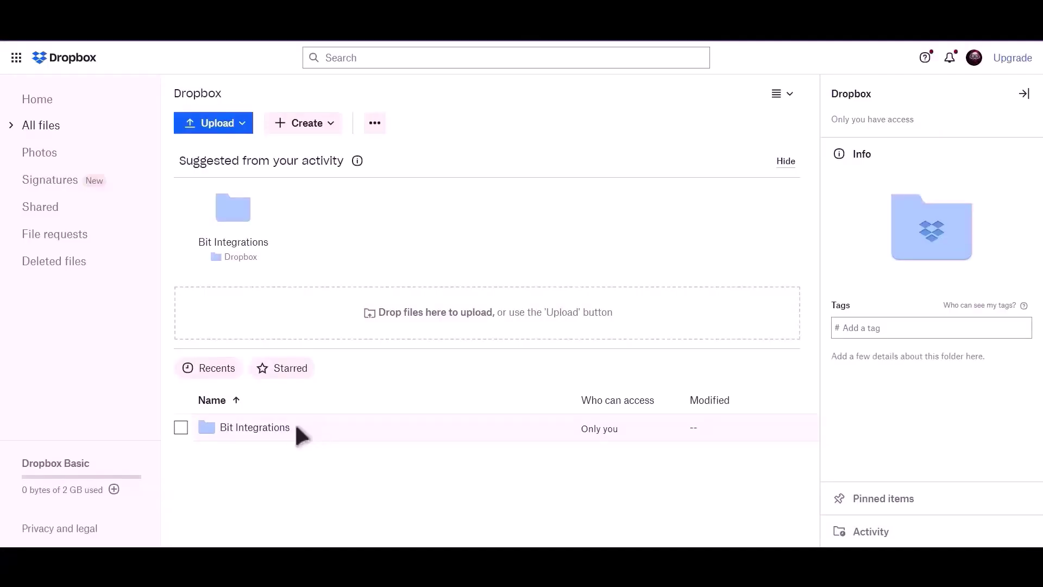
Open the Bit Integrations folder in Dropbox to find OuGgDcaJEASq-Bit-Integrations.png.
left_click(295, 427)
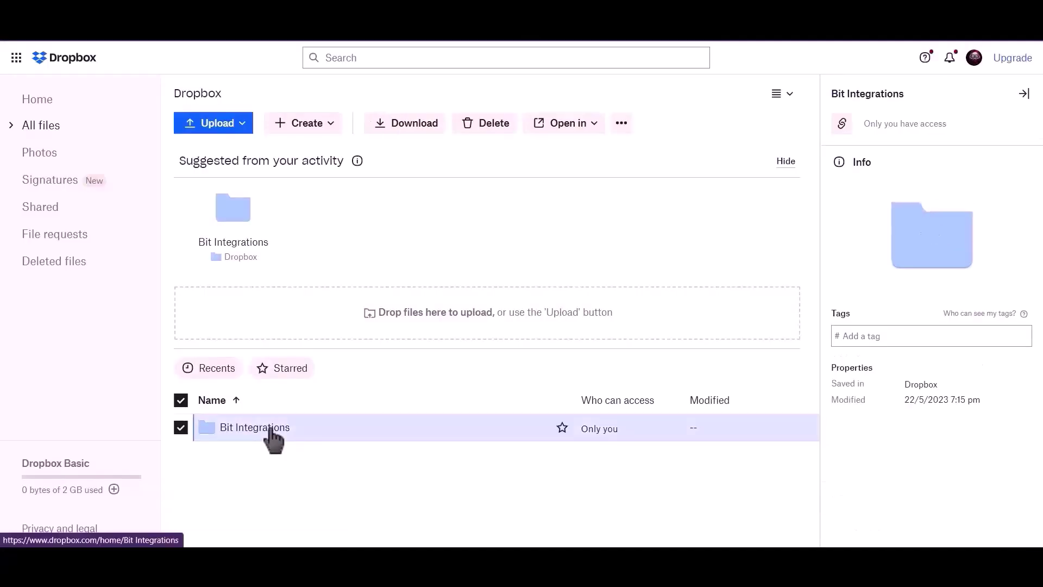
left_click(270, 433)
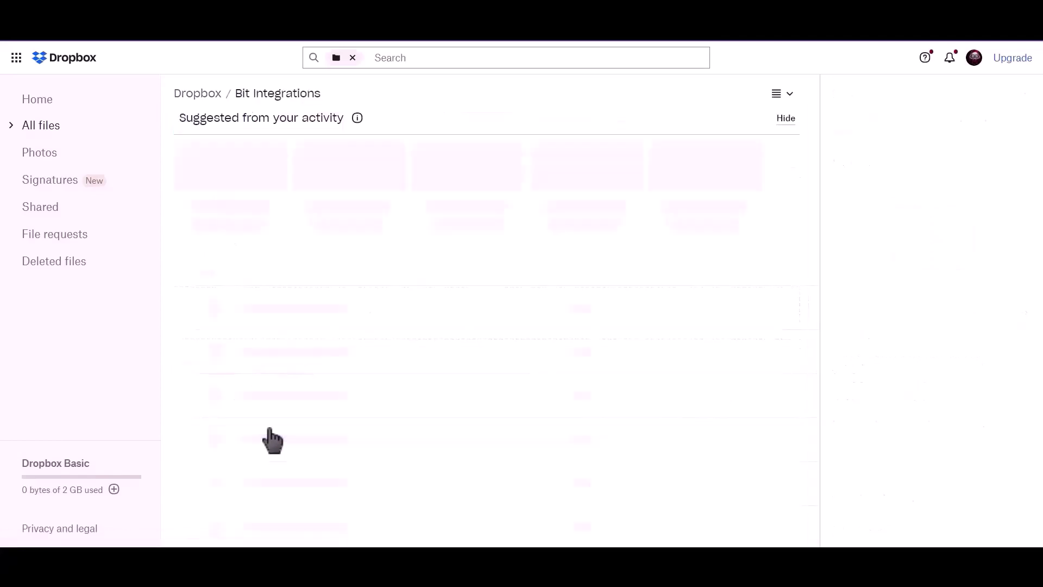